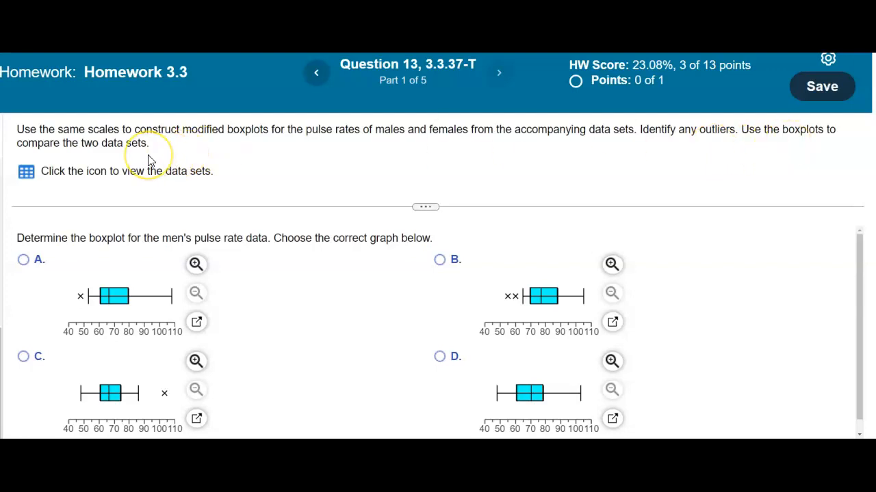
- Open the full men's and women's pulse rate data set in StatCrunch and place its window over the homework question
left_click(27, 173)
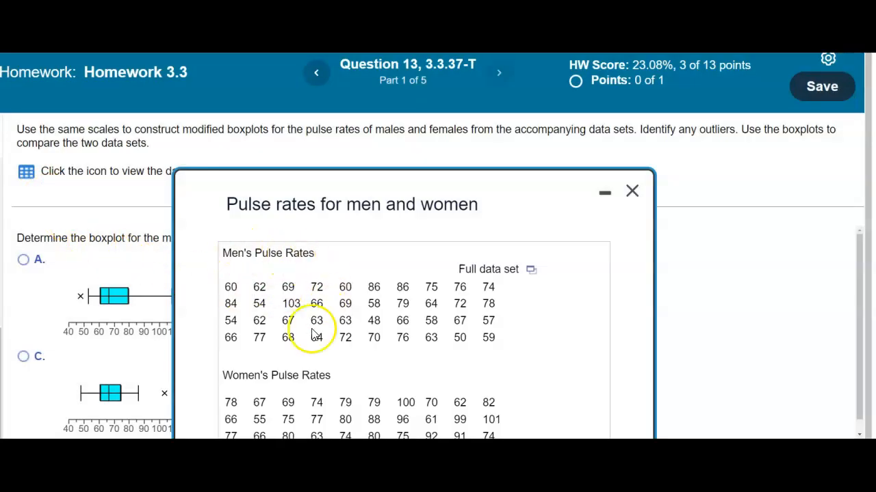
left_click(532, 270)
left_click(557, 299)
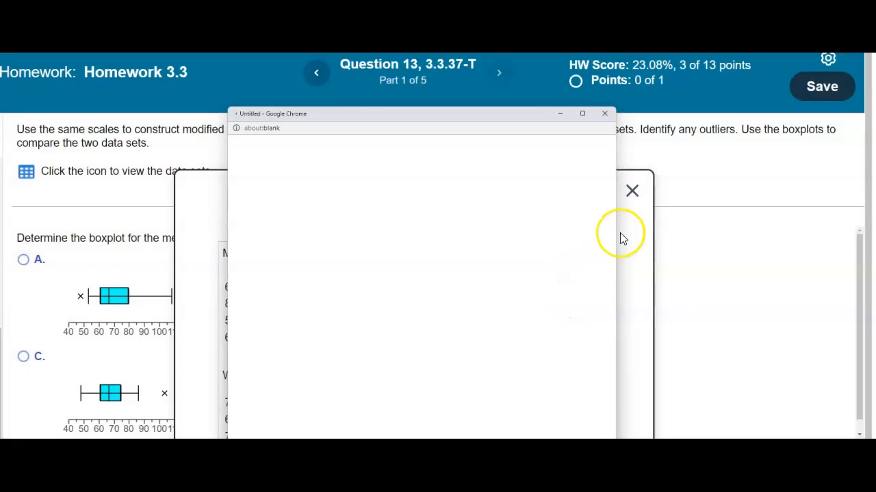
left_click(631, 195)
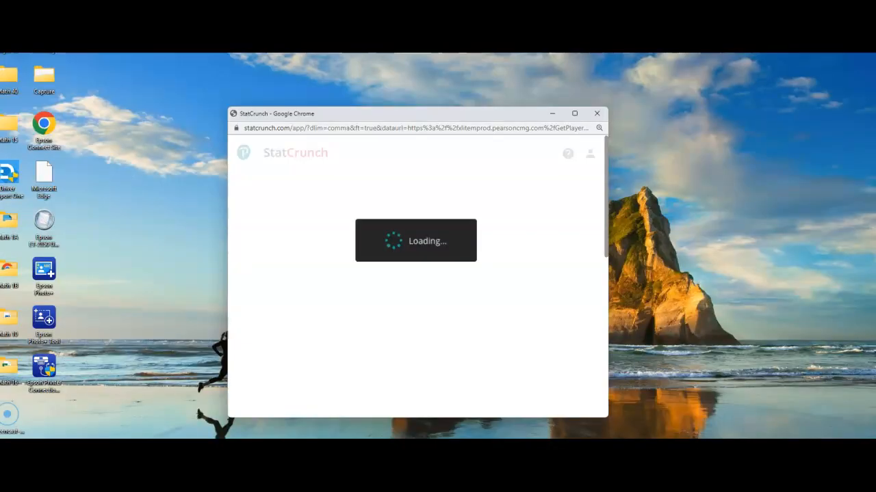
left_click(510, 438)
left_click_drag(381, 114, 169, 260)
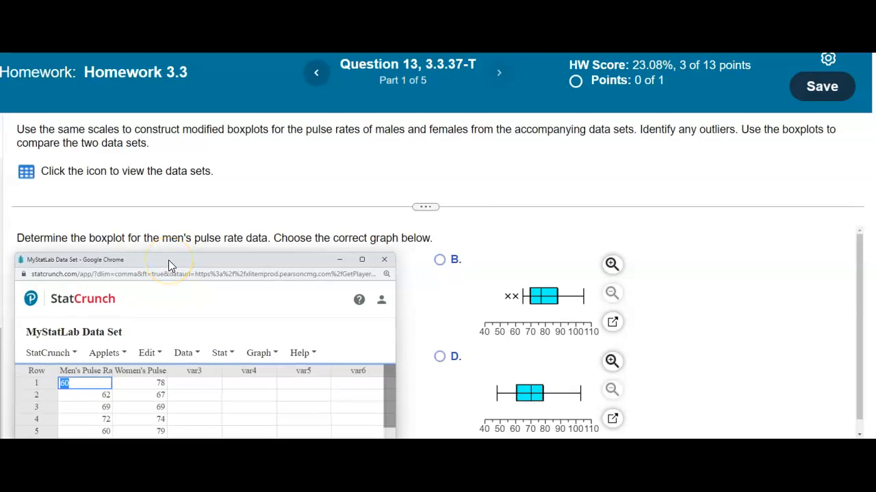
left_click_drag(169, 260, 554, 96)
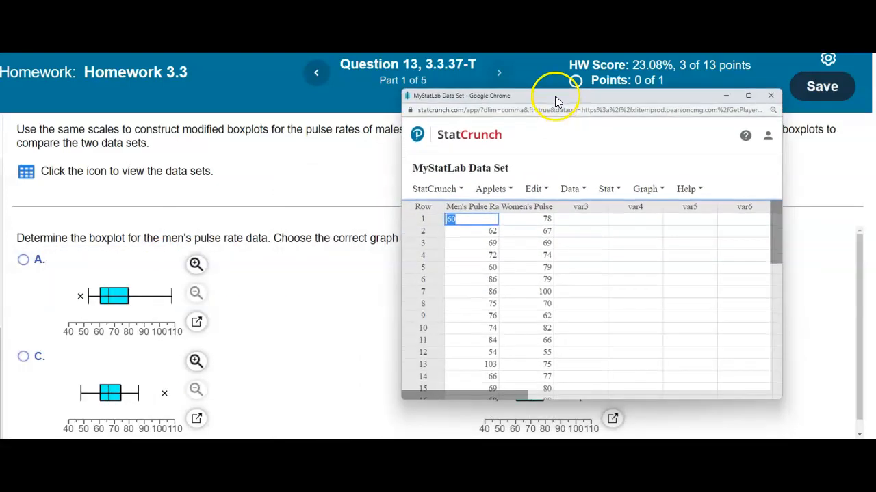
- Create a boxplot of the Men's Pulse Rates column with boxes drawn horizontally, and widen the resulting graph
left_click(650, 187)
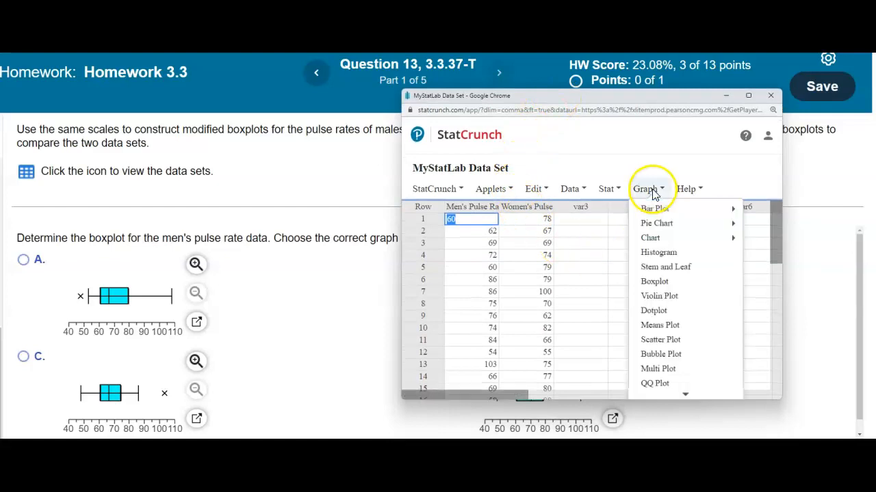
left_click(654, 281)
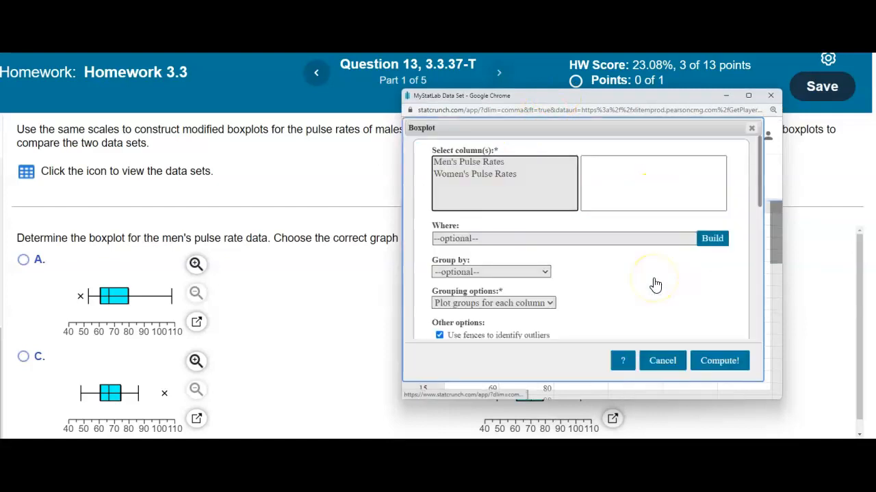
left_click(478, 162)
left_click_drag(760, 185, 756, 229)
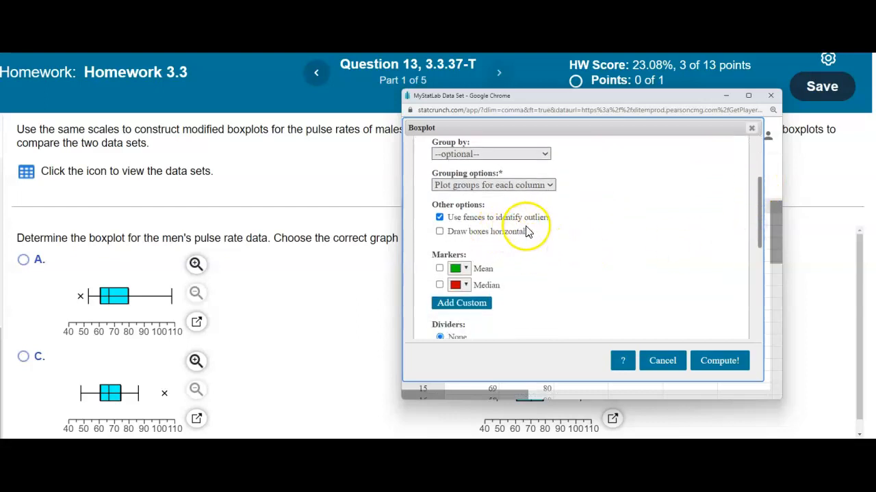
left_click(440, 232)
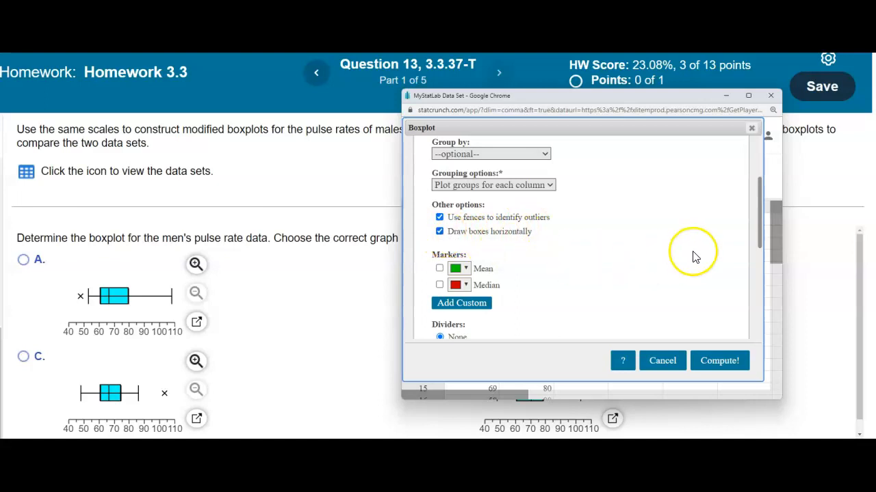
left_click_drag(758, 239, 754, 332)
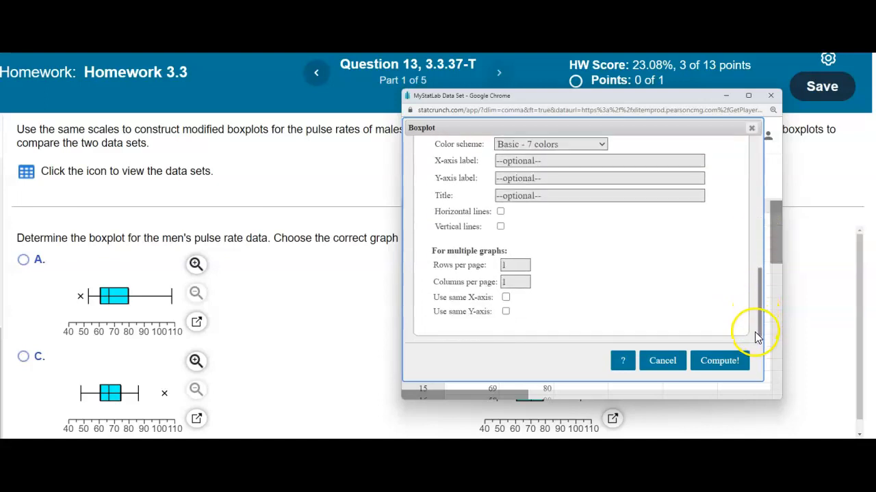
left_click(731, 359)
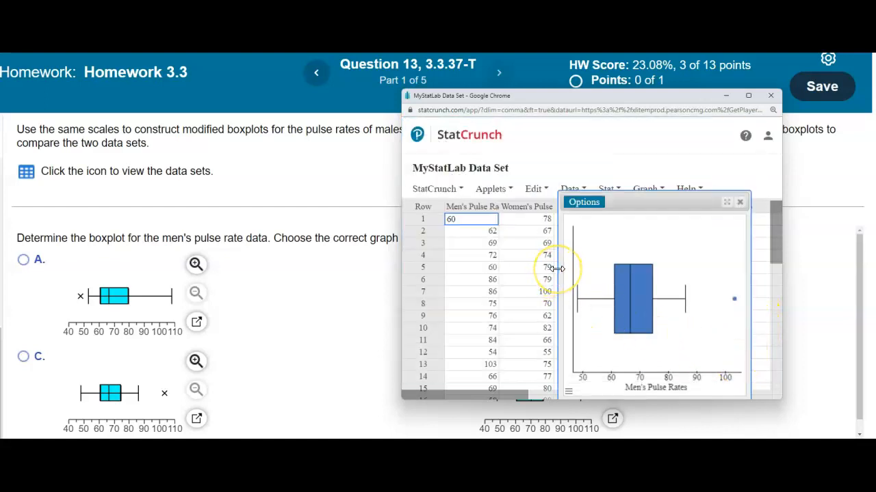
left_click_drag(557, 269, 430, 254)
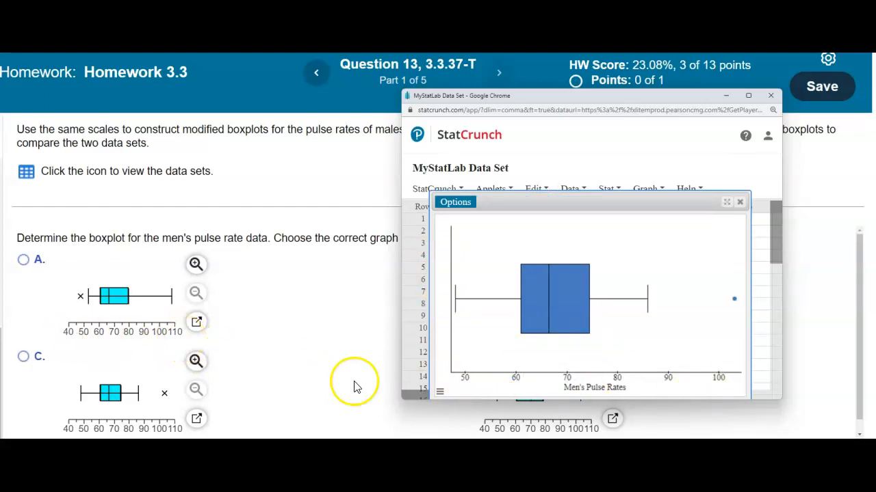
- Set the men's boxplot X-axis minimum to 40 and maximum to 110, and widen the graph slightly
left_click(438, 395)
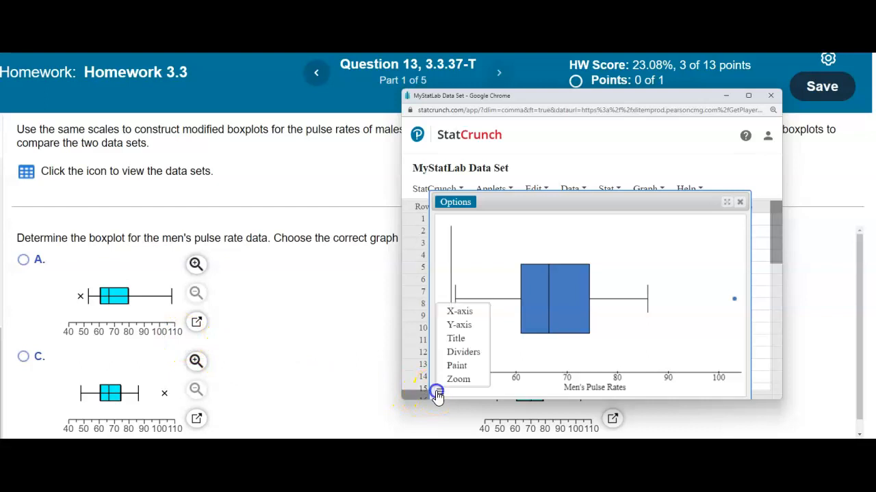
left_click(459, 309)
left_click(454, 181)
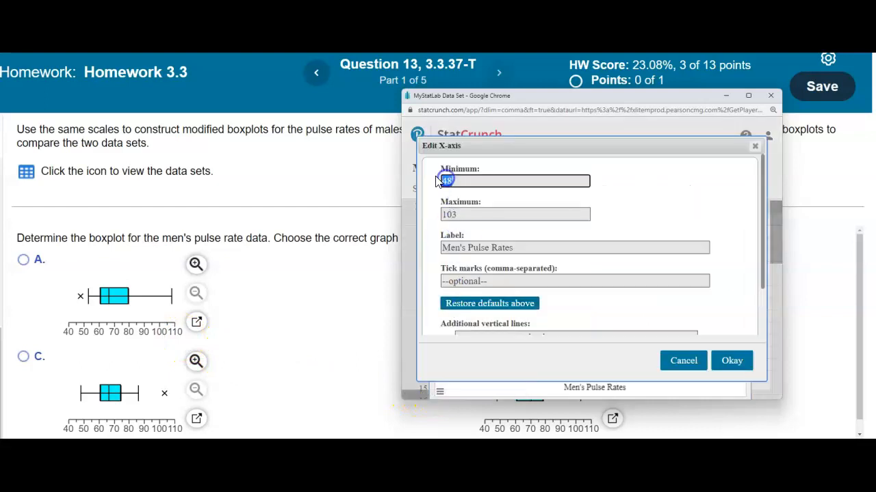
left_click_drag(471, 215, 421, 216)
left_click(697, 303)
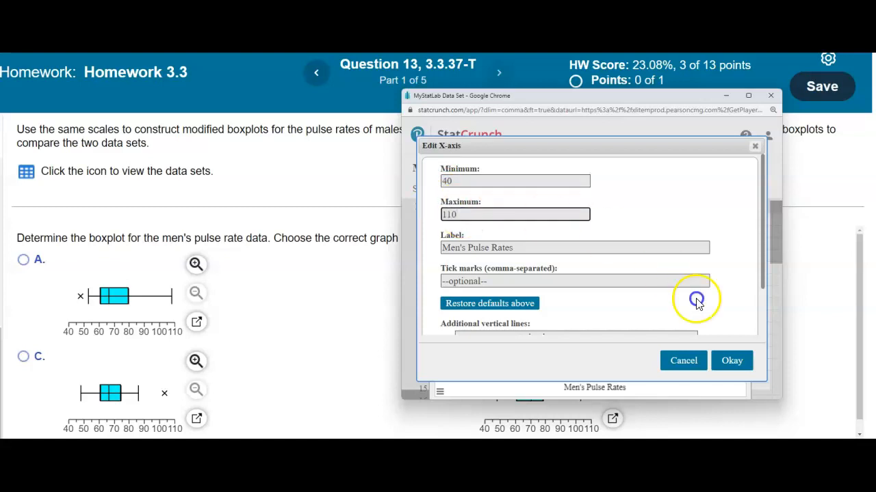
left_click(732, 361)
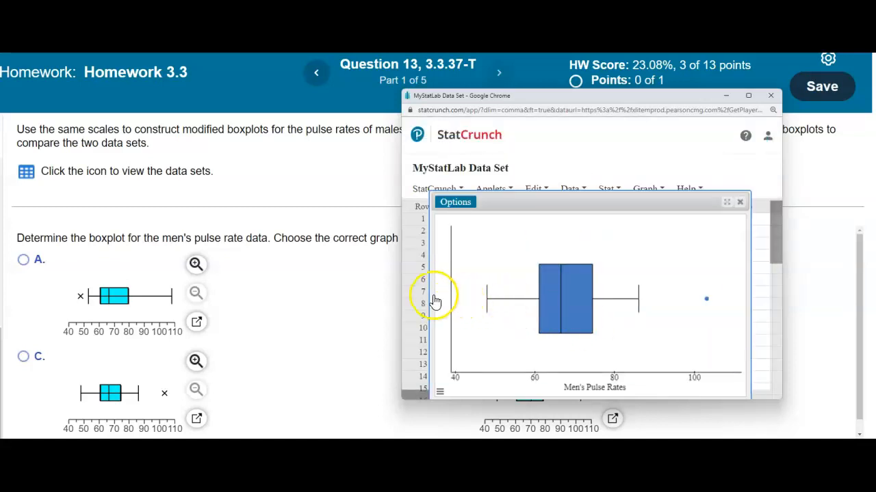
left_click_drag(431, 295, 411, 295)
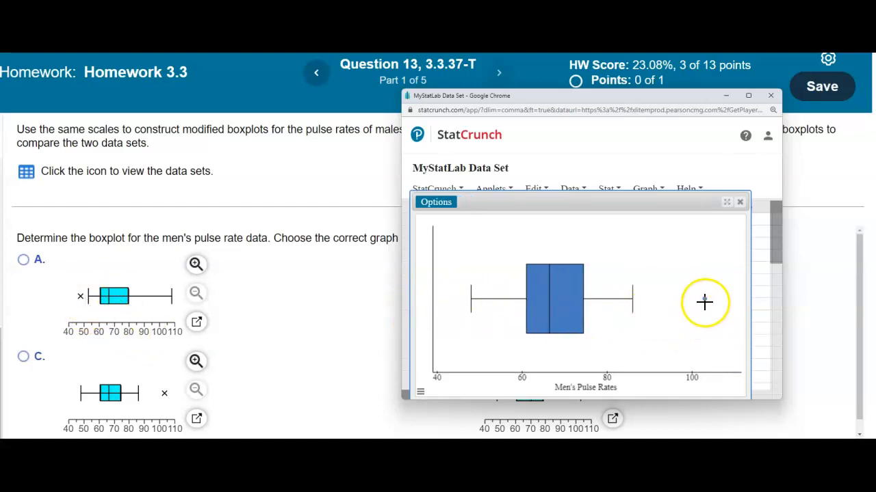
- Compare the men's boxplot with the answer graphs, then choose and submit graph C for Part 1
mouse_move(705, 299)
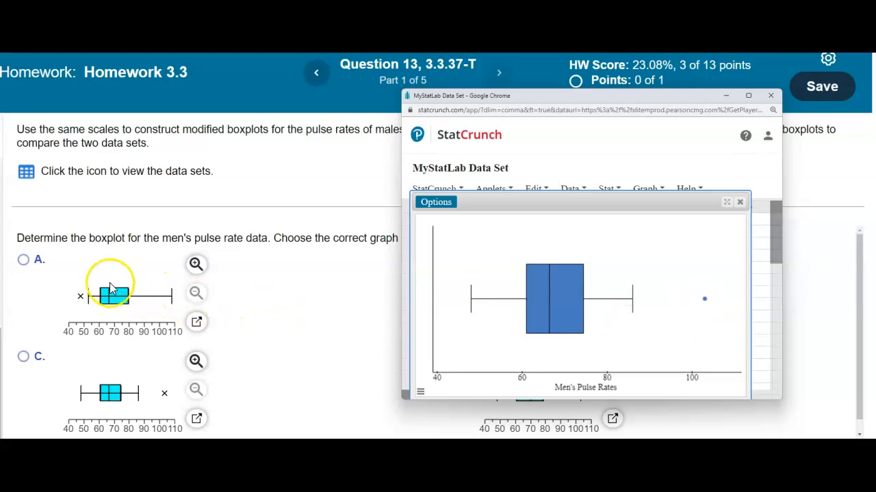
left_click_drag(608, 96, 270, 96)
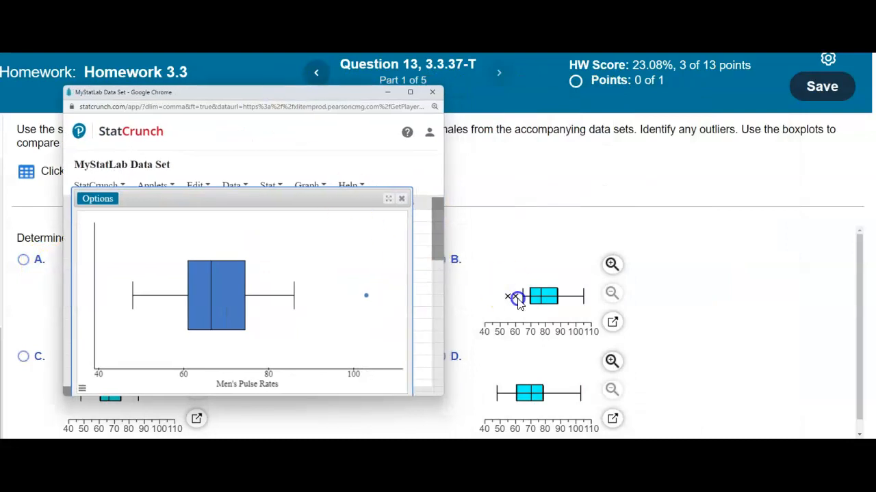
left_click_drag(292, 96, 488, 54)
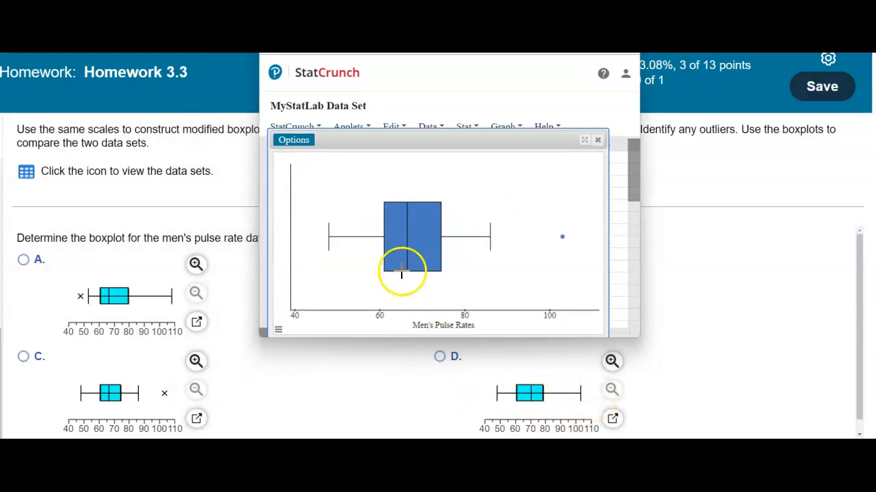
mouse_move(403, 251)
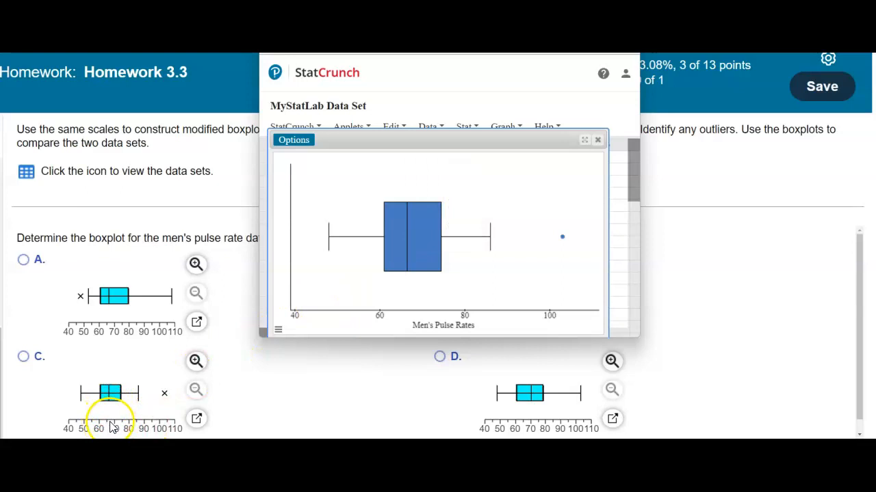
mouse_move(433, 248)
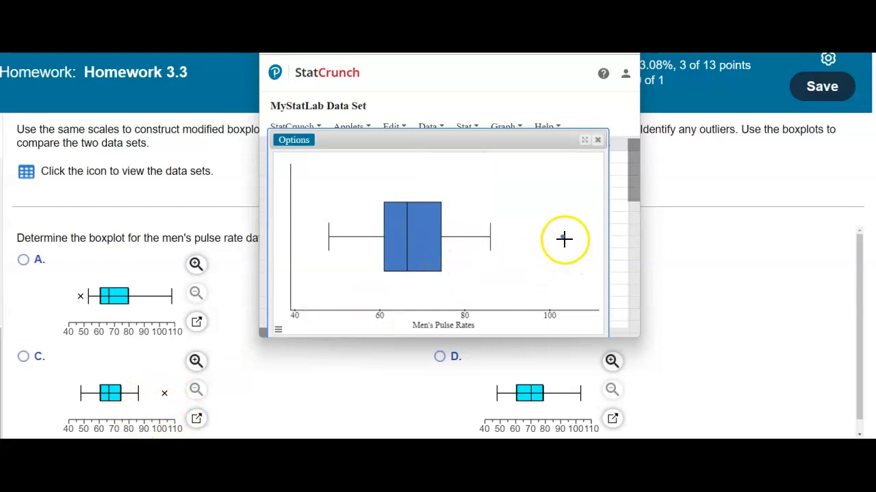
mouse_move(563, 238)
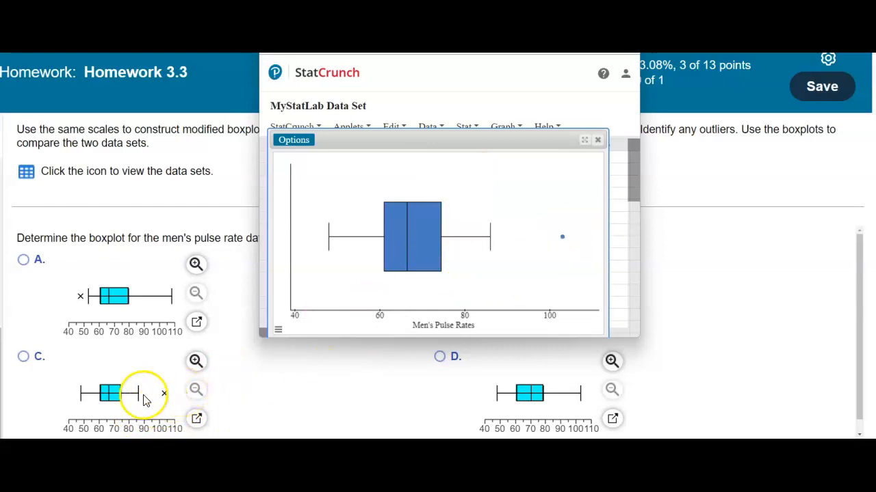
left_click(23, 357)
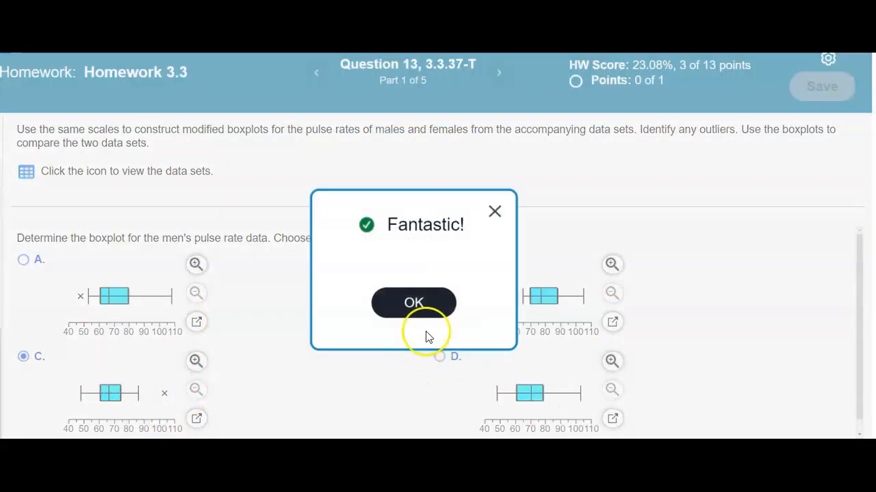
left_click(417, 308)
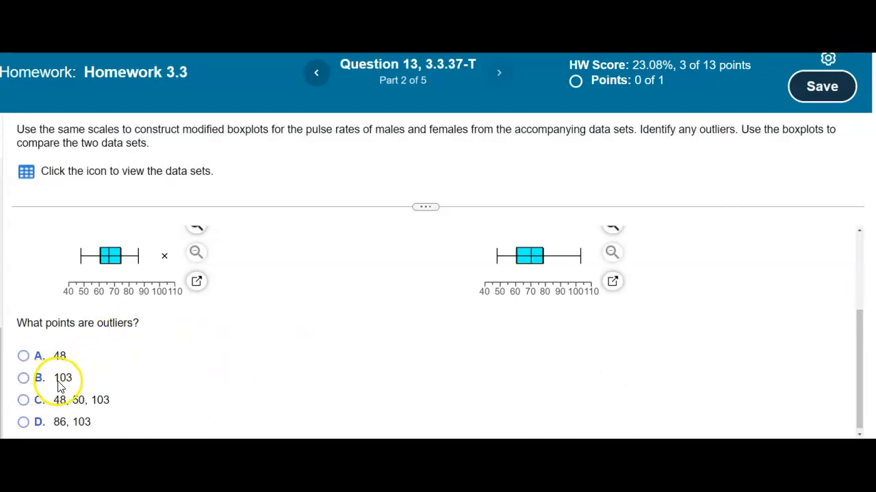
- Answer the men's outlier question with option B, 103, submit it and continue to Part 3
left_click(21, 382)
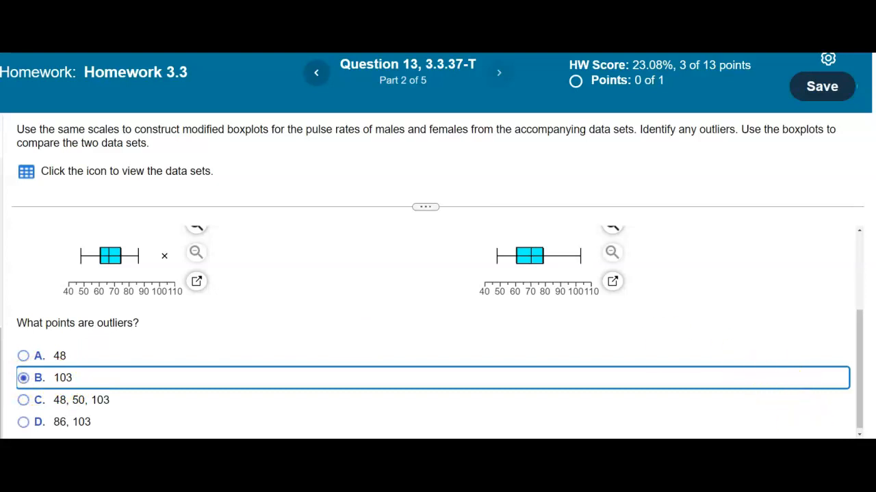
left_click(814, 471)
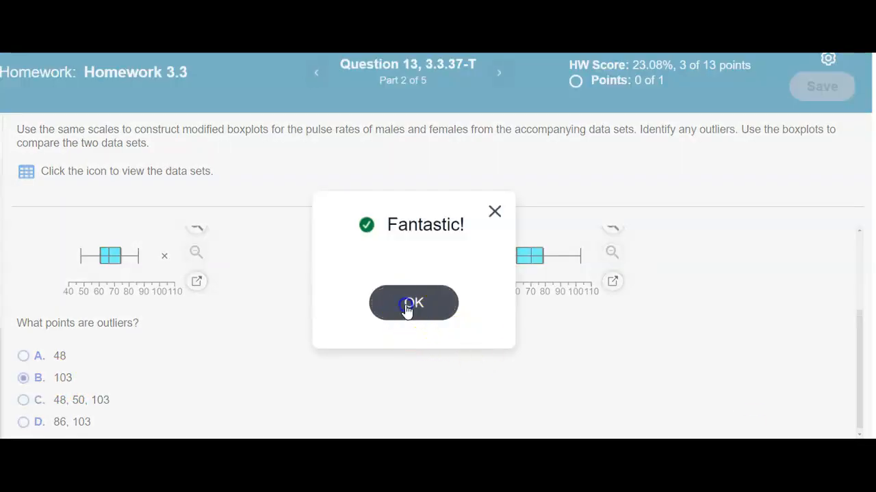
left_click(408, 305)
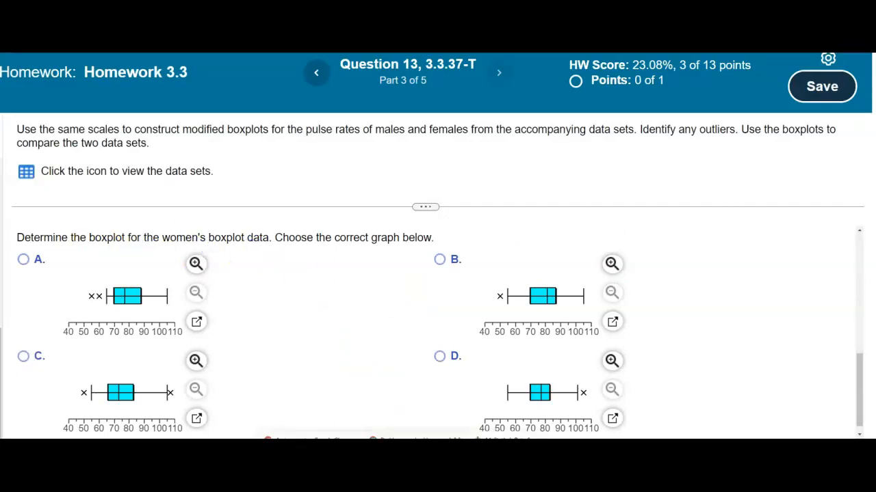
- Return to StatCrunch, change the boxplot's column to Women's Pulse Rates, recompute it and widen the graph
left_click(523, 472)
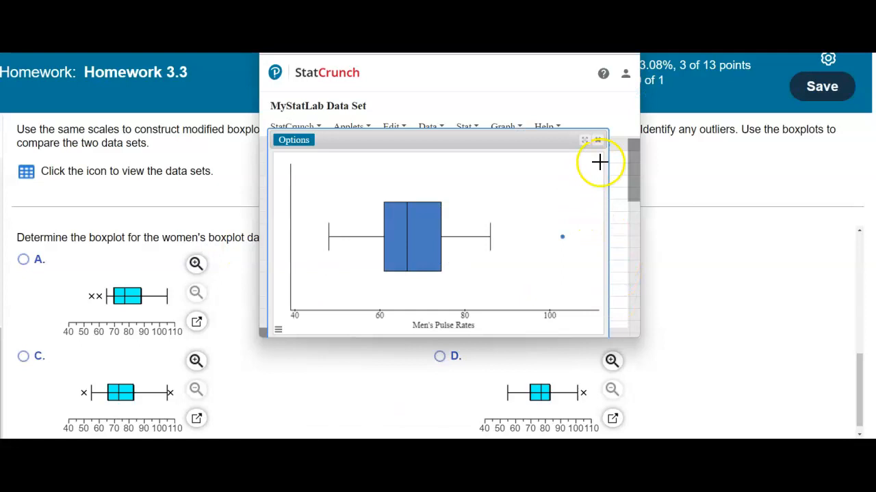
left_click(293, 140)
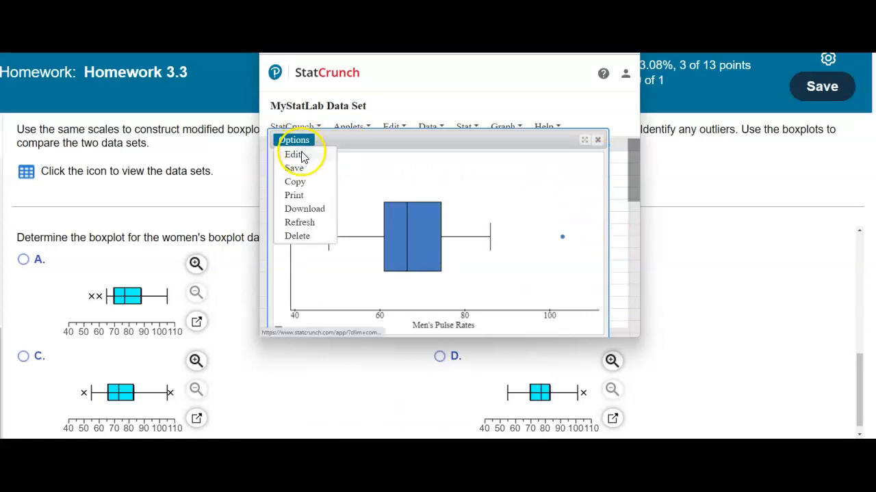
left_click(301, 155)
left_click(342, 114)
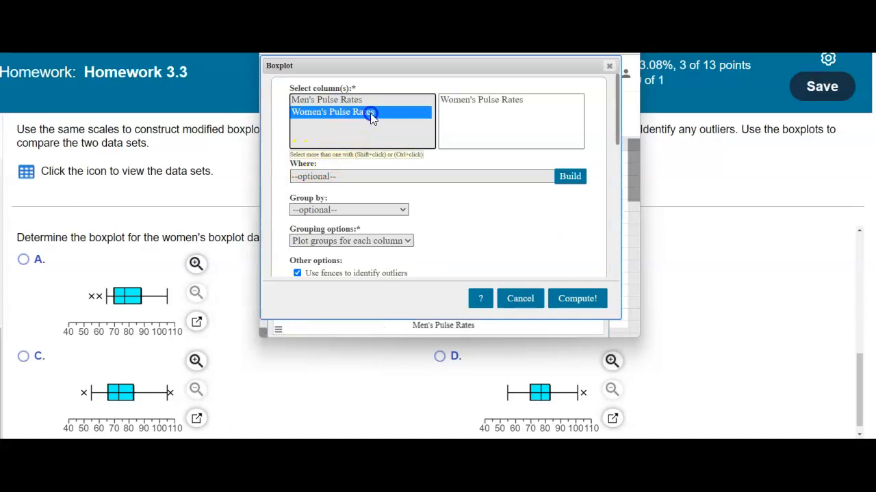
left_click_drag(616, 137, 616, 169)
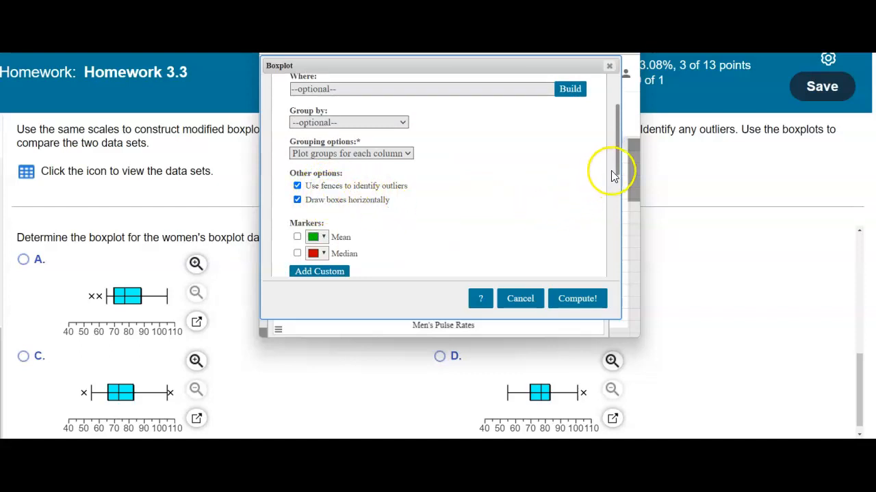
left_click(580, 299)
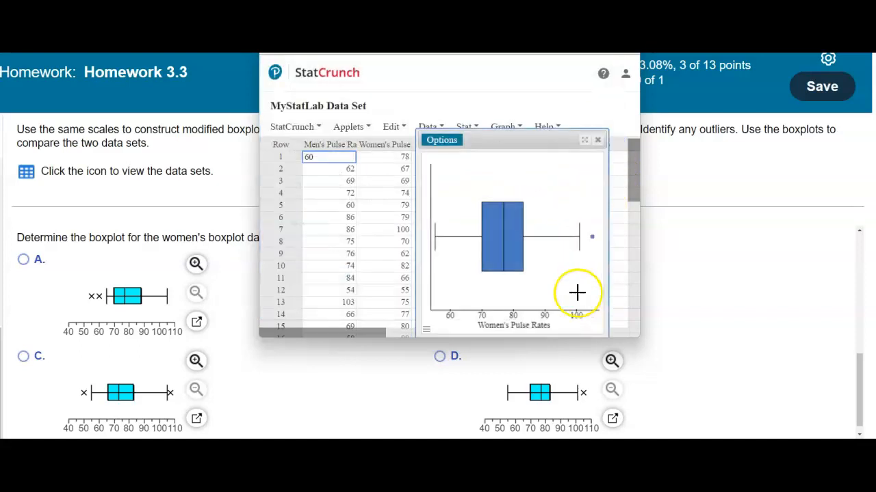
left_click_drag(414, 232, 301, 230)
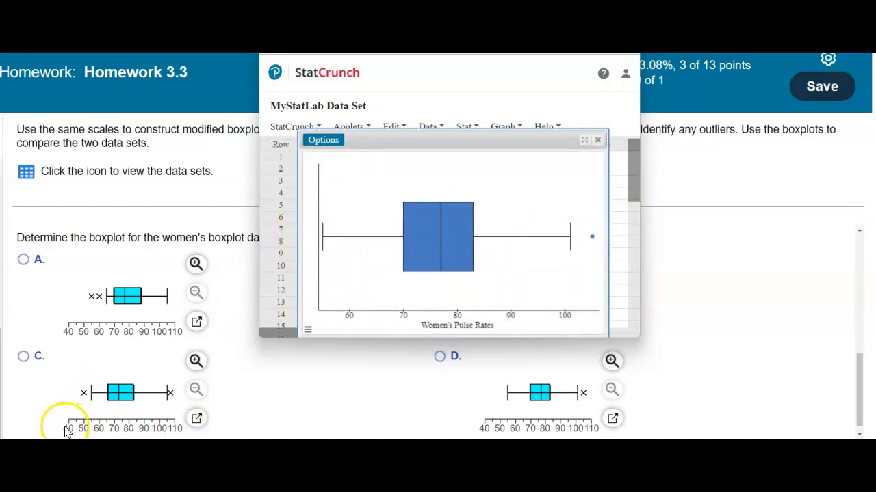
- Set the women's boxplot X-axis minimum to 40 and maximum to 110
left_click(308, 330)
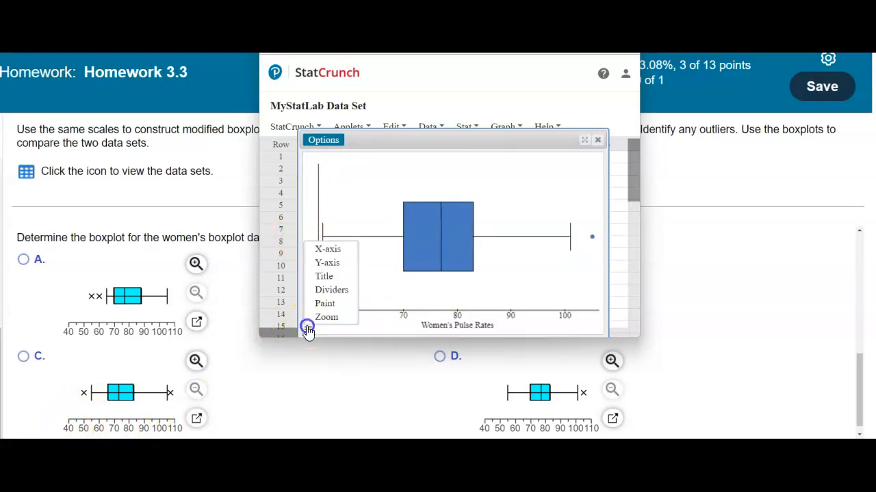
left_click(329, 250)
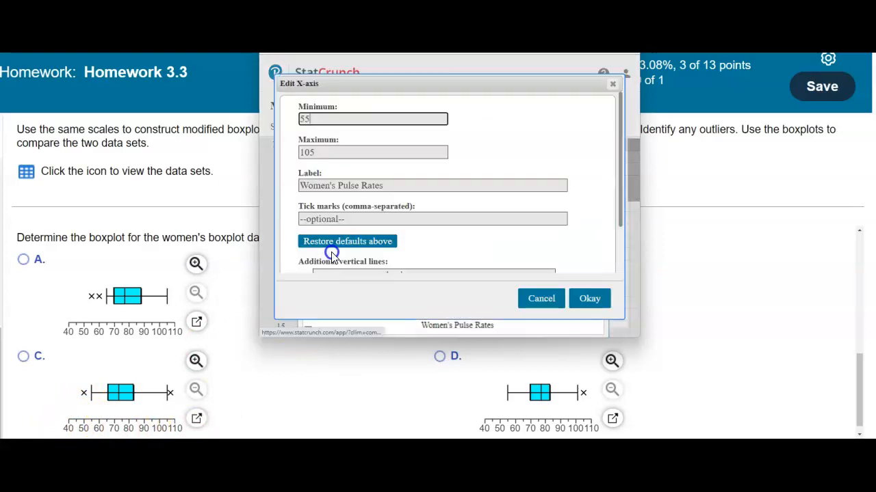
left_click_drag(308, 117, 299, 125)
type("40")
left_click(318, 151)
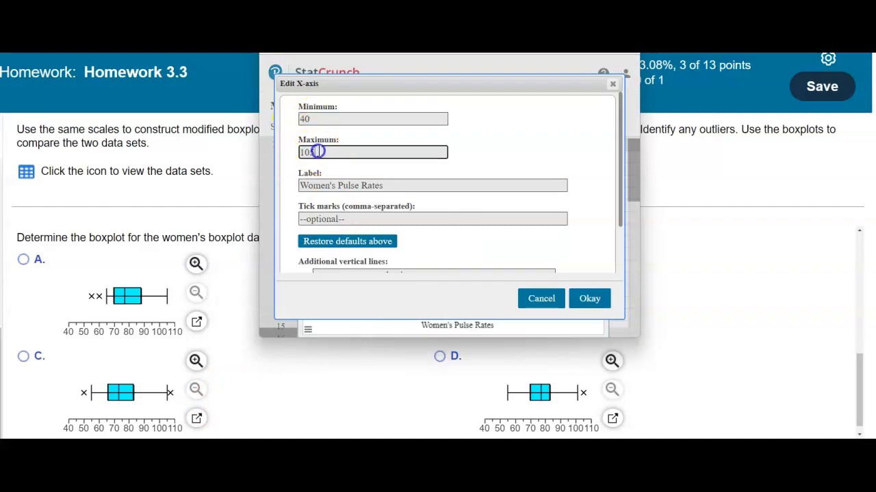
left_click(586, 296)
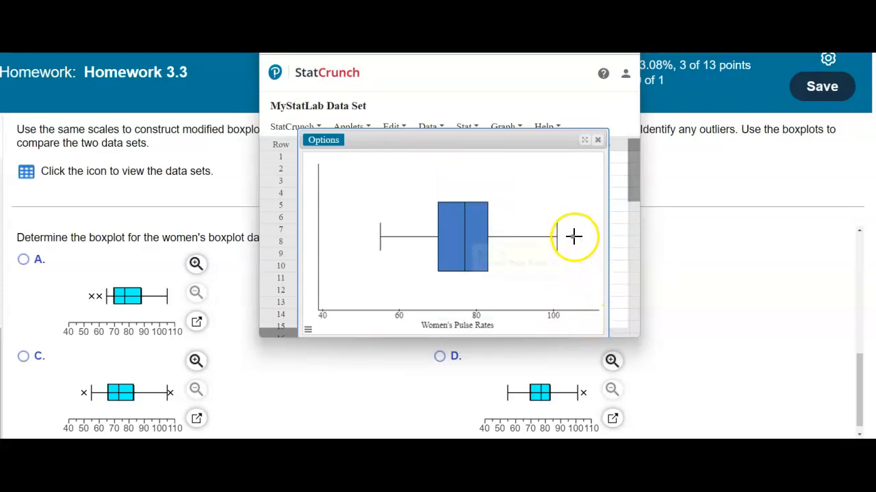
- Compare the women's boxplot and its summary statistics with the answer graphs, then choose and submit graph D for Part 3
mouse_move(573, 236)
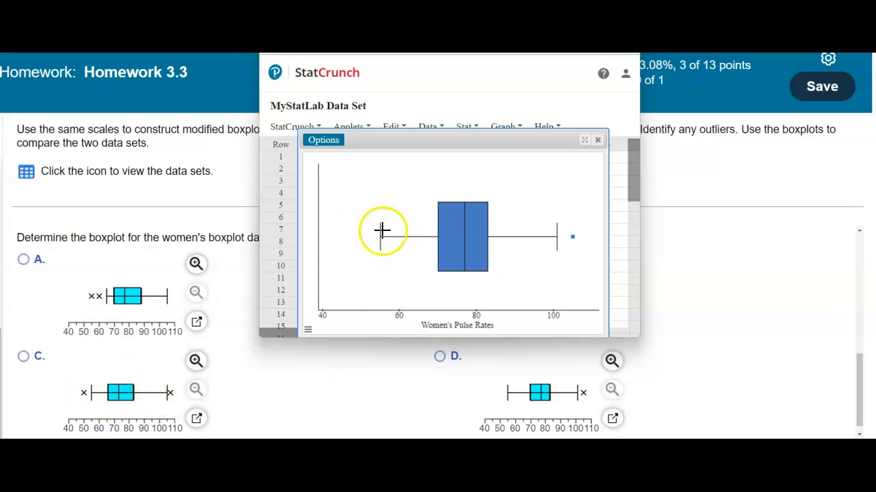
left_click_drag(450, 39, 224, 127)
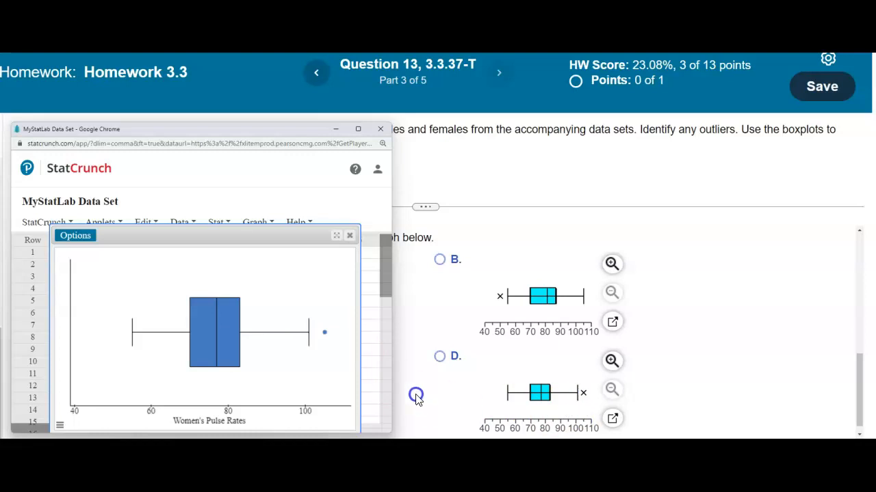
mouse_move(233, 330)
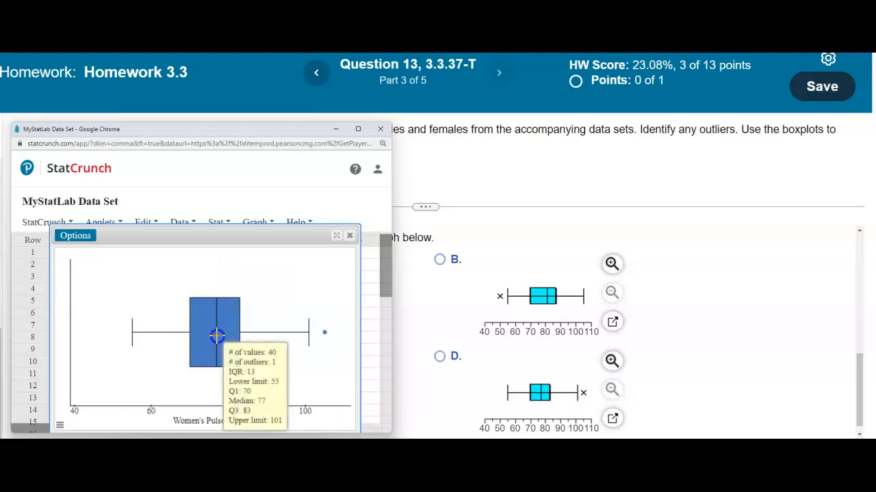
mouse_move(219, 343)
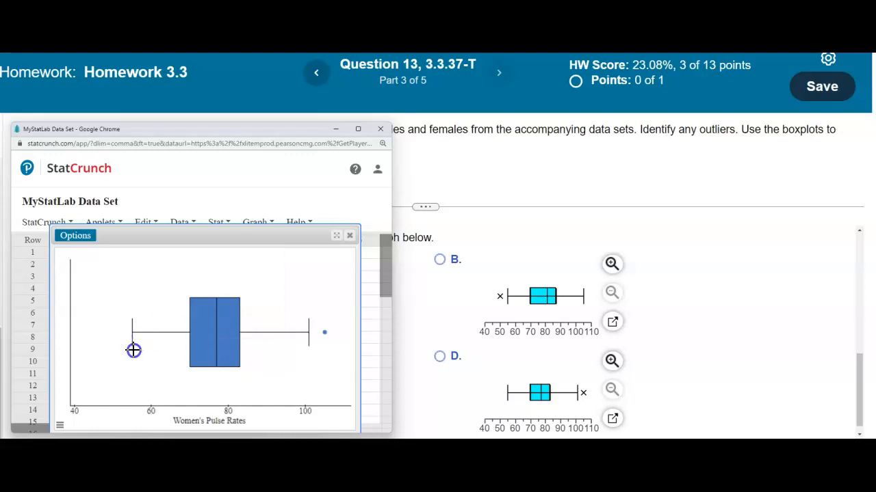
left_click(441, 358)
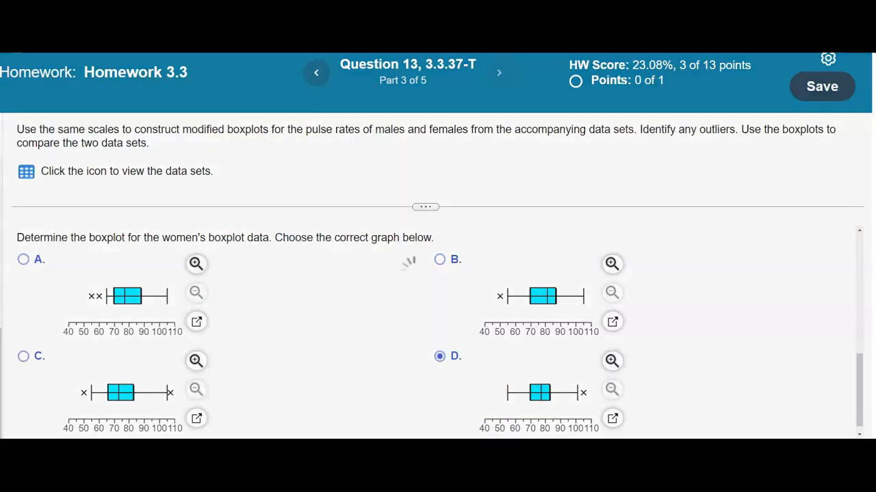
left_click(453, 303)
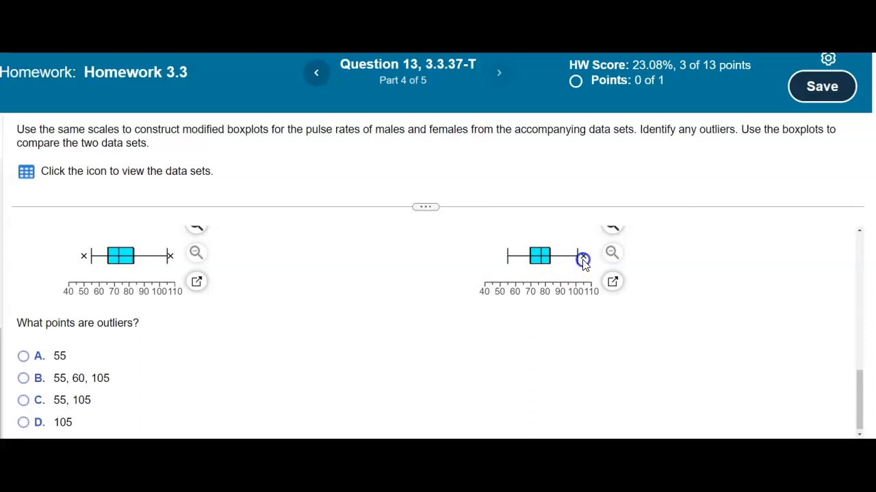
- Answer the women's outlier question with option D, 105, submit it and continue to Part 5
left_click(37, 424)
left_click(26, 424)
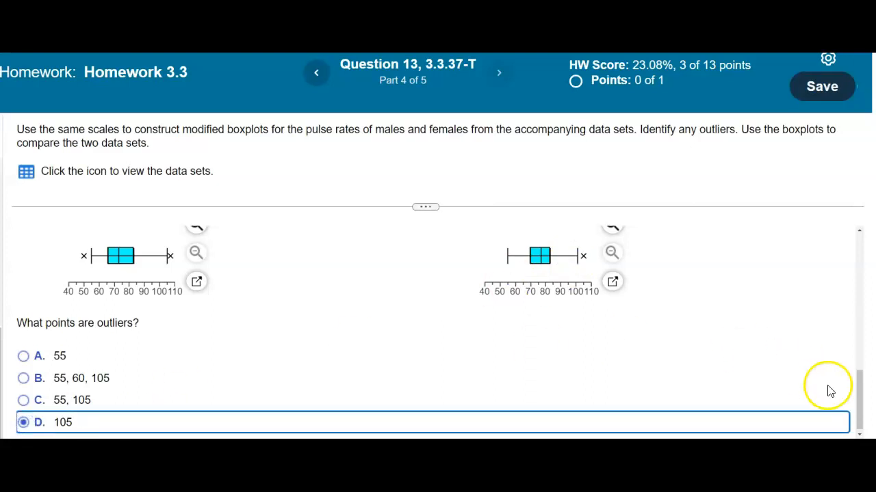
left_click(825, 462)
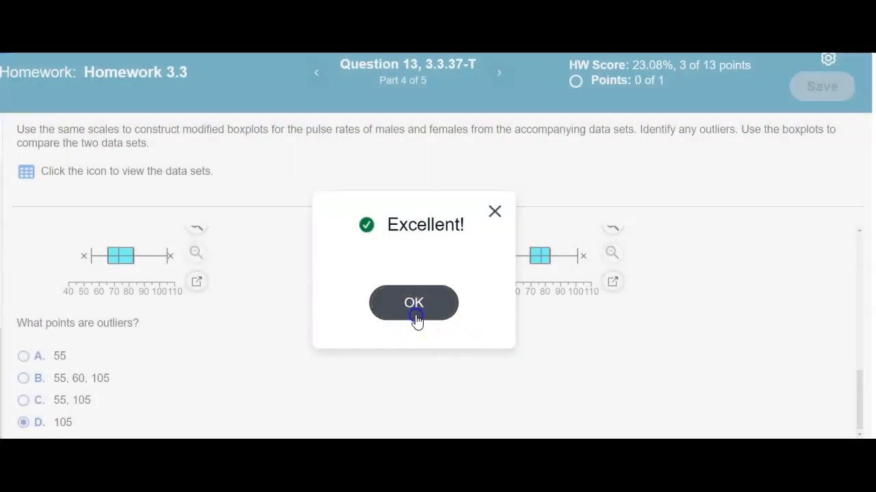
left_click(415, 319)
left_click(97, 300)
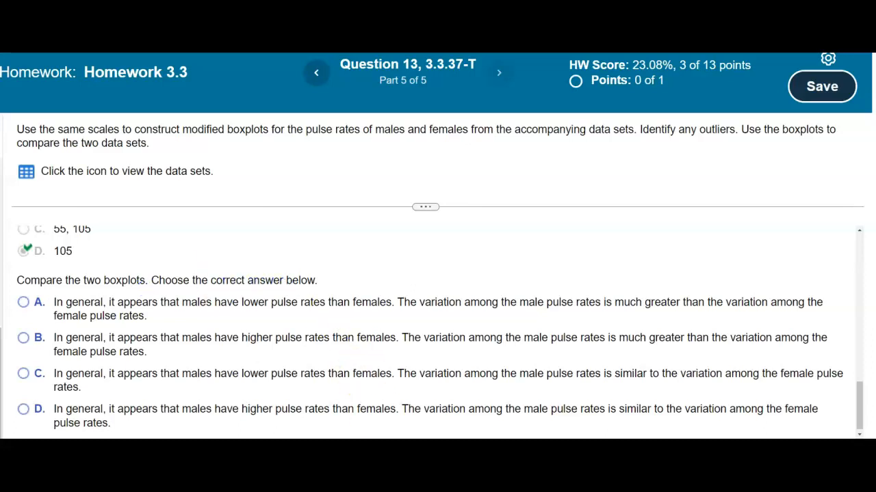
- Return to StatCrunch, add the Men's Pulse Rates column to the women's boxplot and recompute the graph
left_click(506, 460)
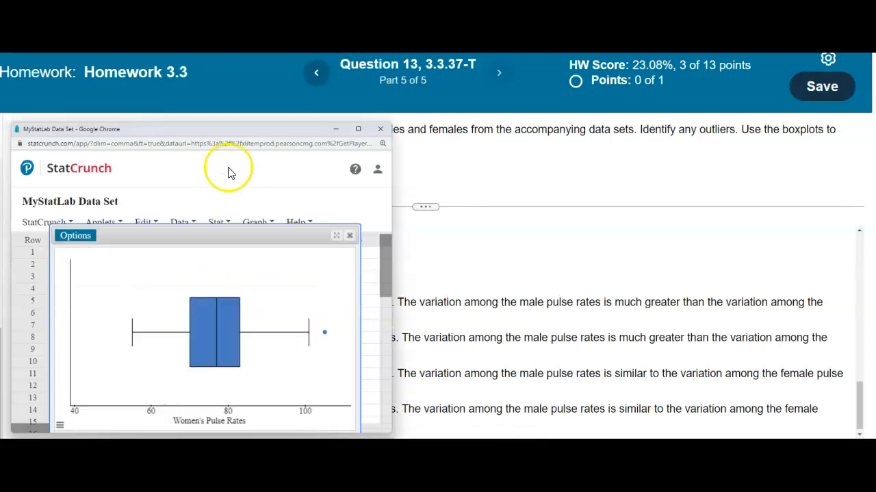
left_click_drag(214, 129, 636, 55)
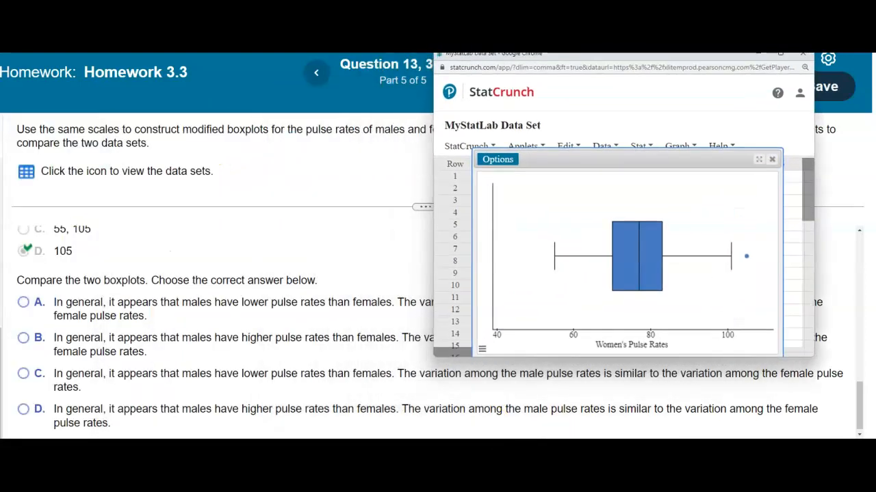
left_click(499, 161)
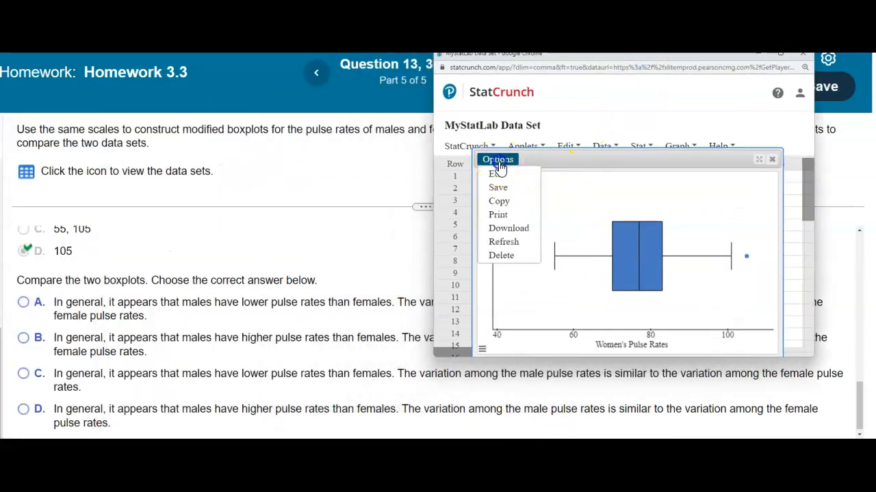
left_click(502, 176)
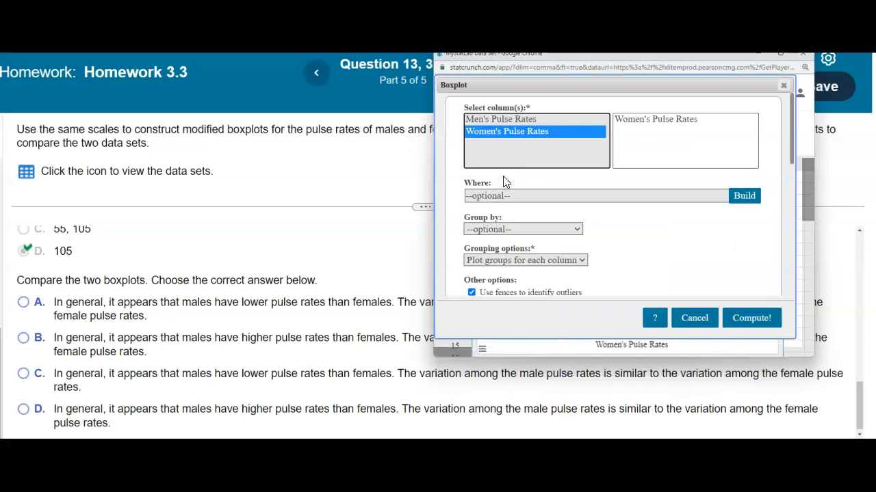
left_click(537, 134)
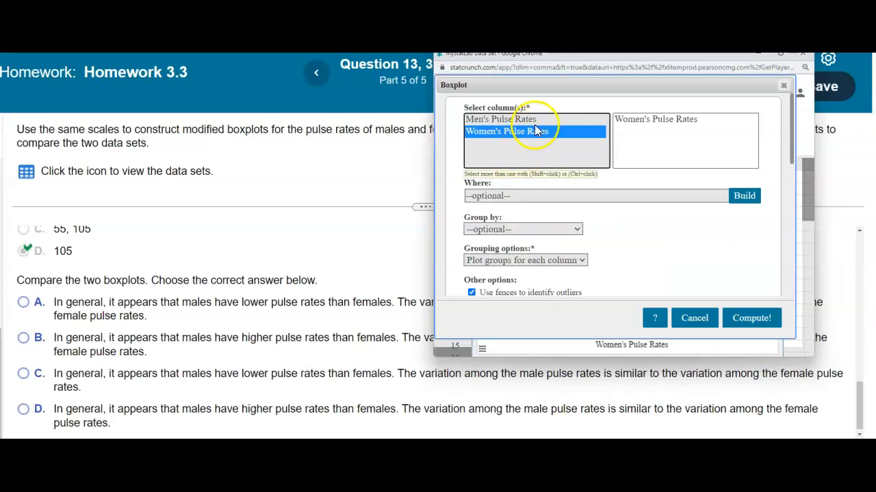
left_click(536, 122, "ctrl")
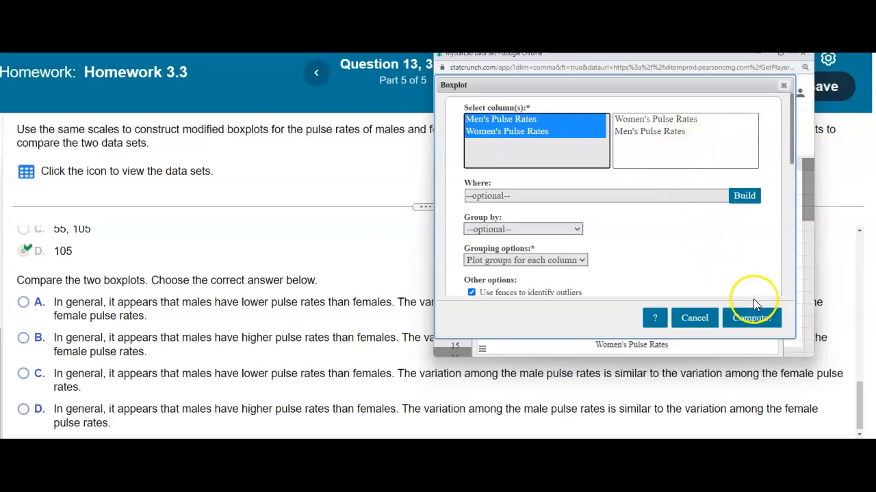
left_click(762, 316)
- Widen the StatCrunch window and reposition the graph so both boxplots are fully in view
left_click_drag(586, 245, 424, 260)
left_click_drag(558, 58, 488, 60)
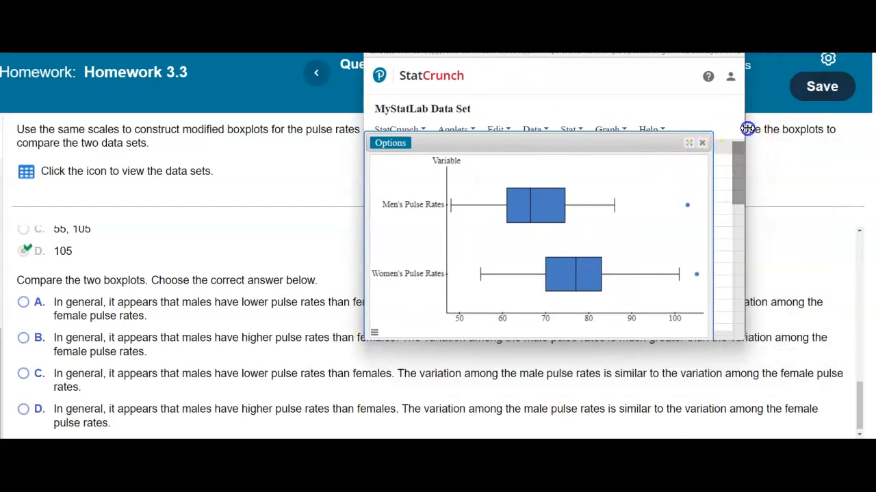
left_click_drag(747, 129, 860, 129)
left_click_drag(643, 121, 712, 75)
- Examine the summary statistics and outliers of the men's and women's boxplots
mouse_move(635, 199)
mouse_move(521, 138)
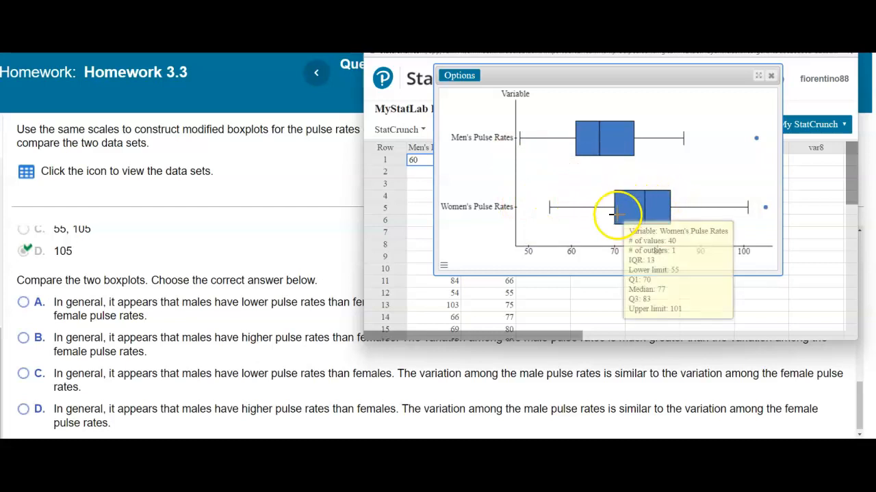
mouse_move(617, 217)
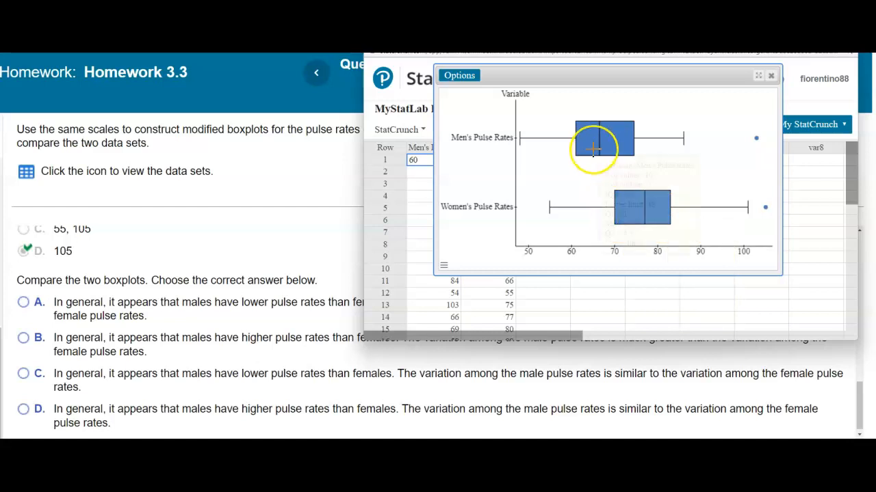
mouse_move(592, 147)
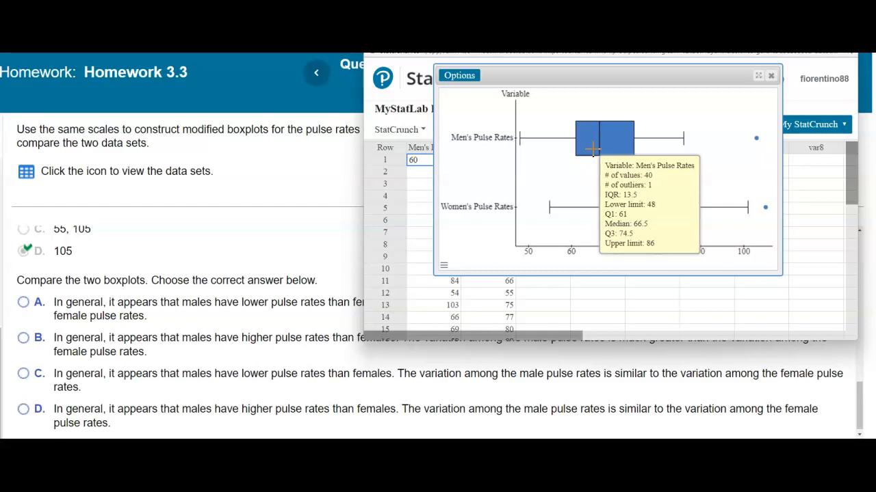
mouse_move(757, 138)
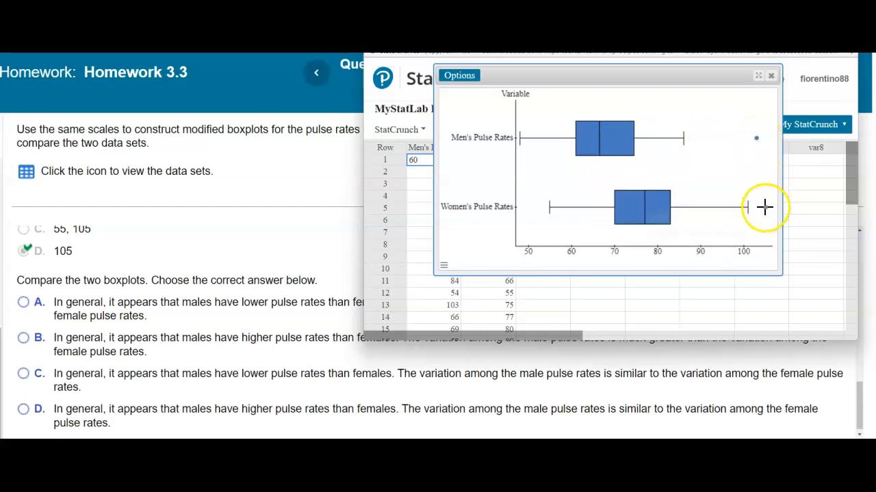
mouse_move(765, 206)
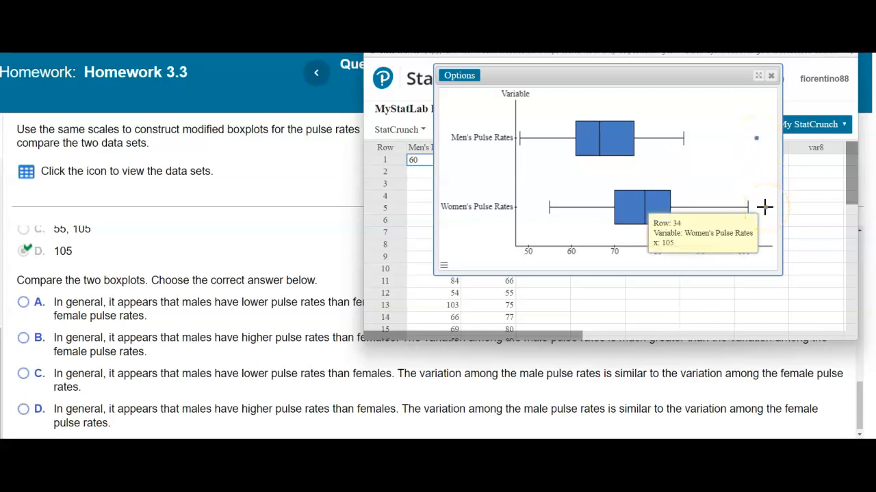
- Check the two boxplots against the Part 5 answer statements on pulse rate level and variation
left_click_drag(567, 54, 259, 328)
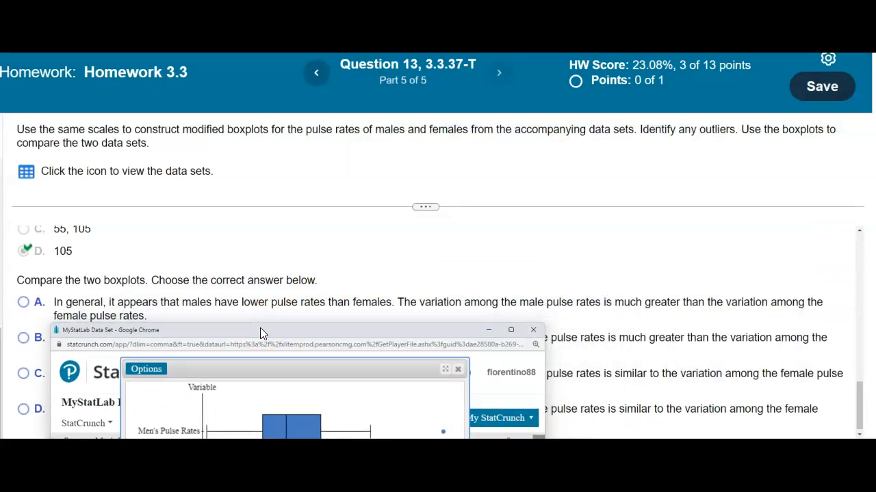
left_click_drag(259, 328, 478, 107)
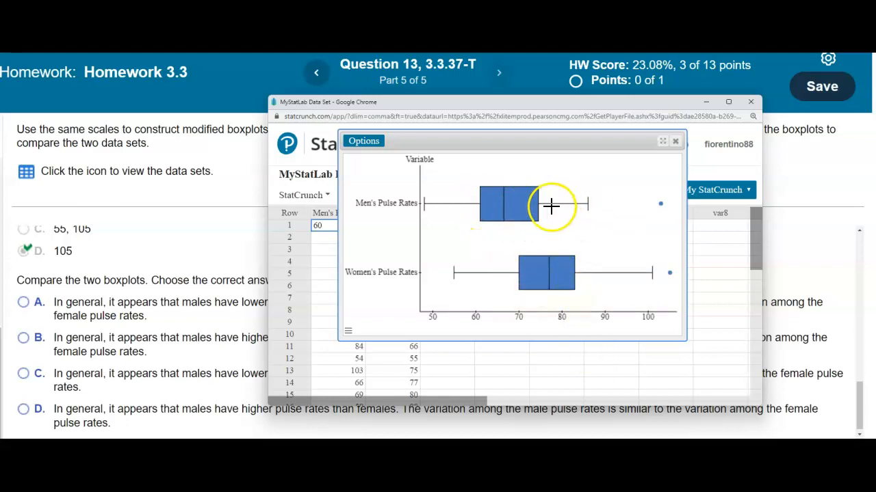
left_click_drag(463, 103, 239, 370)
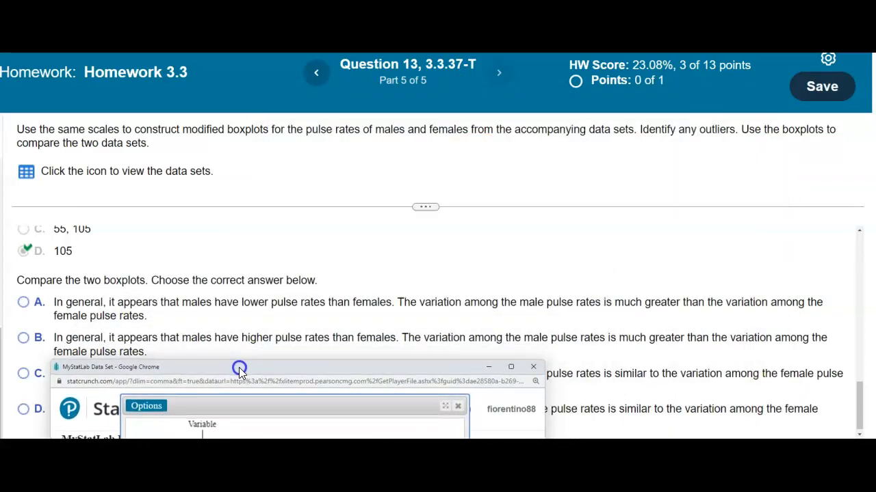
left_click_drag(238, 367, 484, 107)
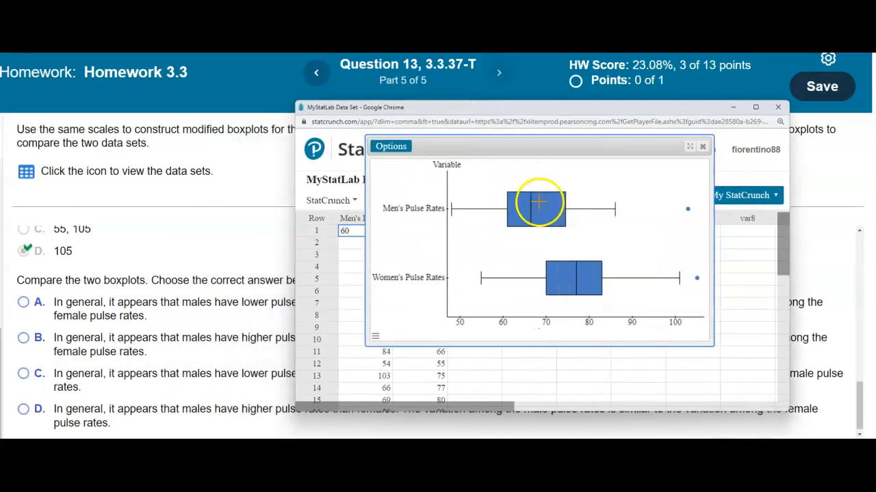
left_click_drag(494, 115, 272, 405)
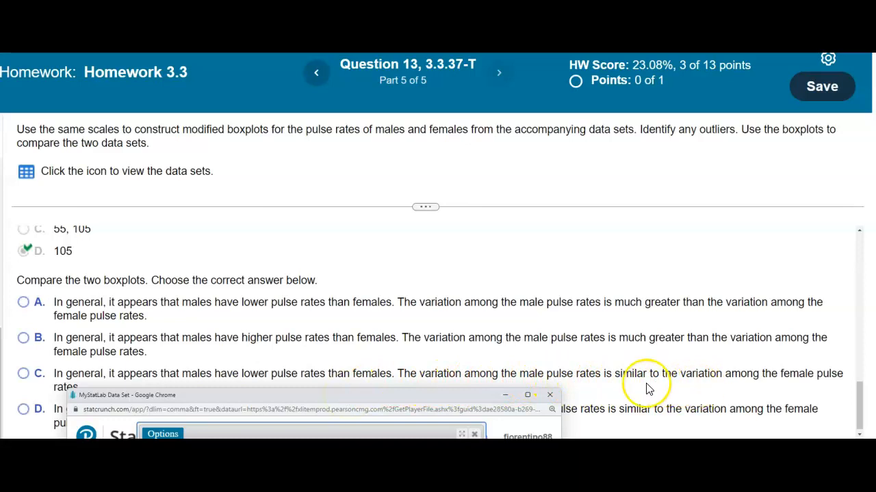
left_click_drag(447, 392, 559, 223)
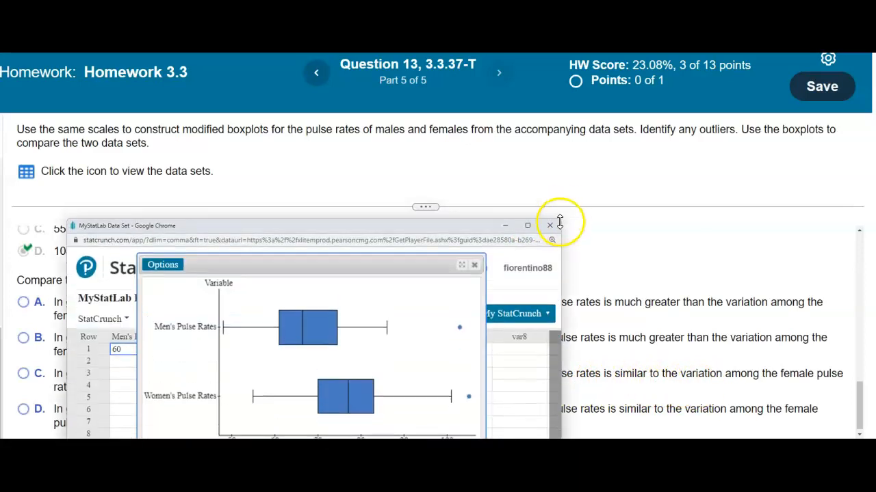
left_click(460, 213)
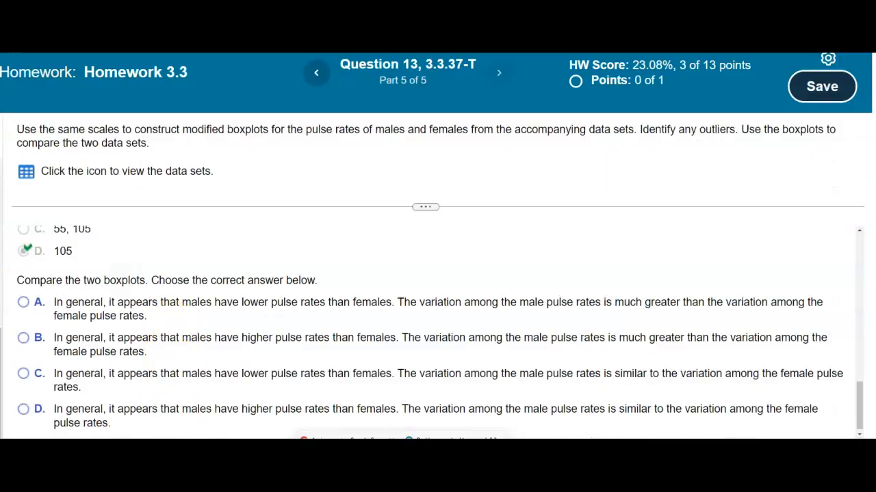
- Recheck the centre and spread of both boxplots in StatCrunch, then submit option C, lower male rates with similar variation, for Part 5
left_click(454, 472)
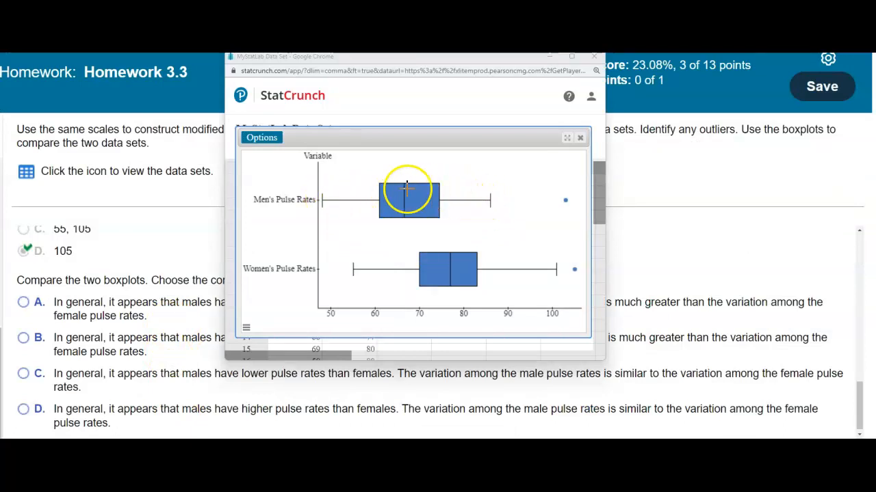
mouse_move(322, 199)
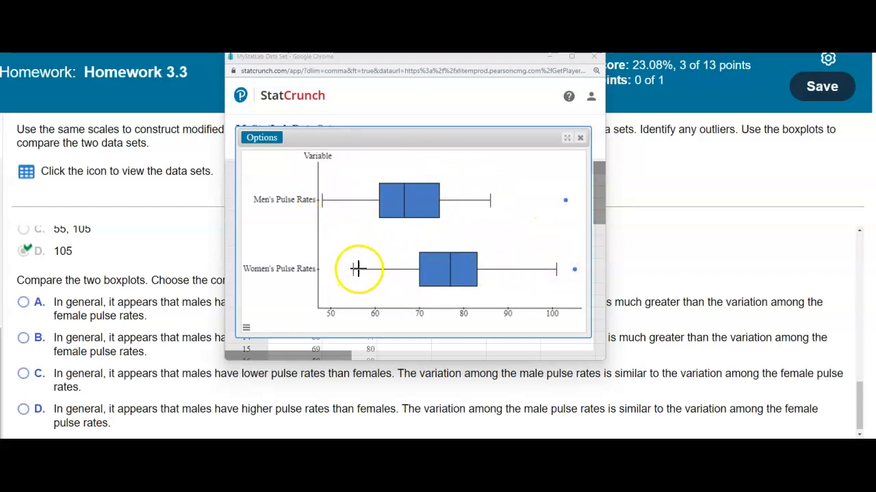
mouse_move(358, 268)
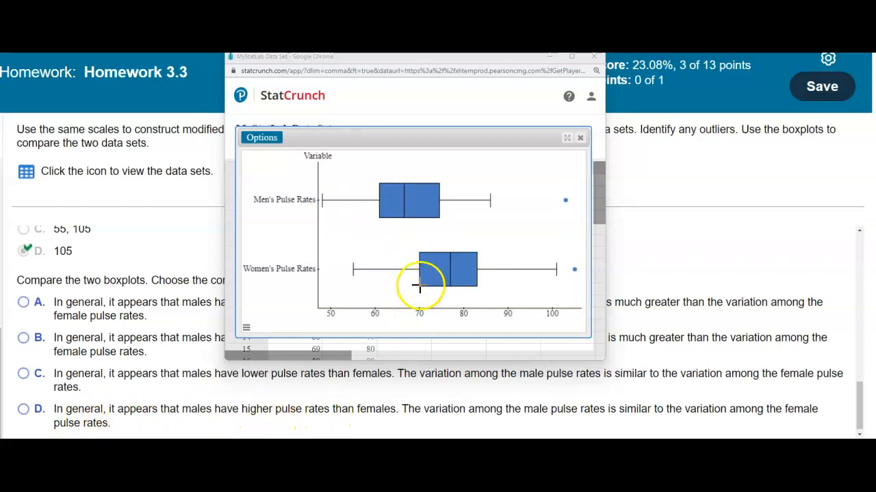
left_click_drag(425, 60, 427, 49)
mouse_move(422, 200)
mouse_move(349, 48)
left_mouse_down()
mouse_move(571, 56)
mouse_move(470, 248)
mouse_move(153, 322)
mouse_move(144, 405)
mouse_move(243, 345)
mouse_move(376, 47)
mouse_move(336, 39)
left_mouse_up()
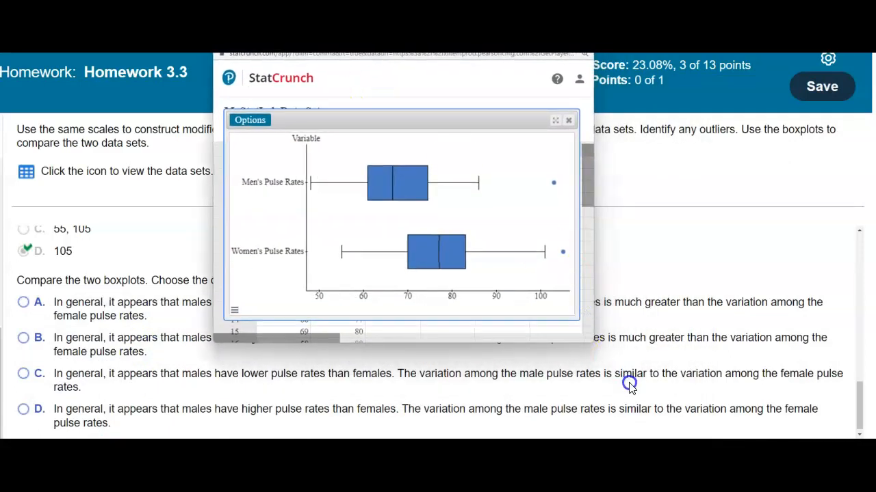
left_click(23, 375)
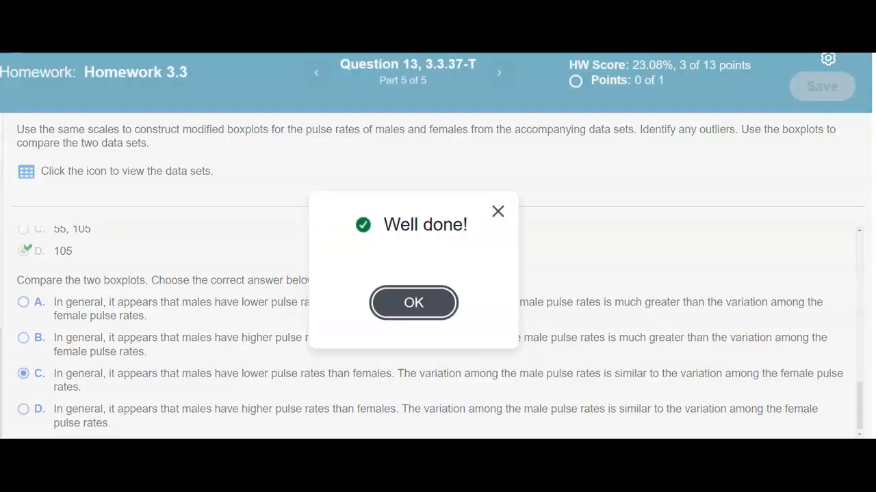
left_click(420, 307)
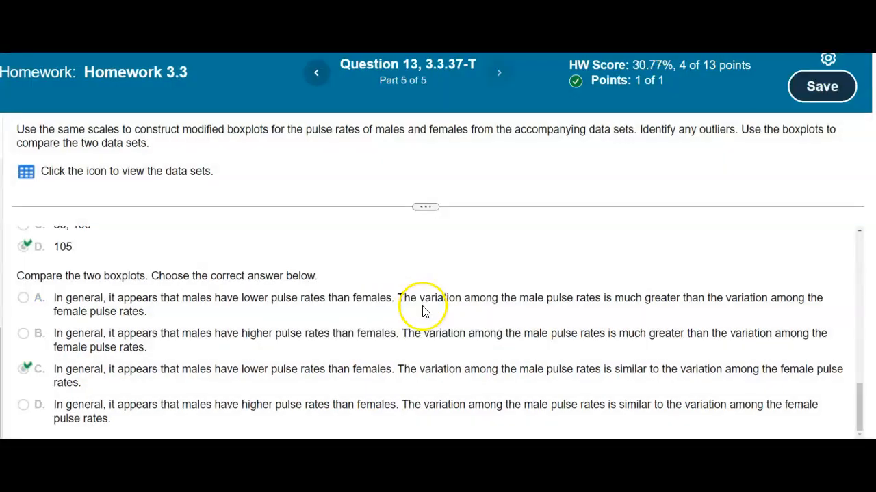